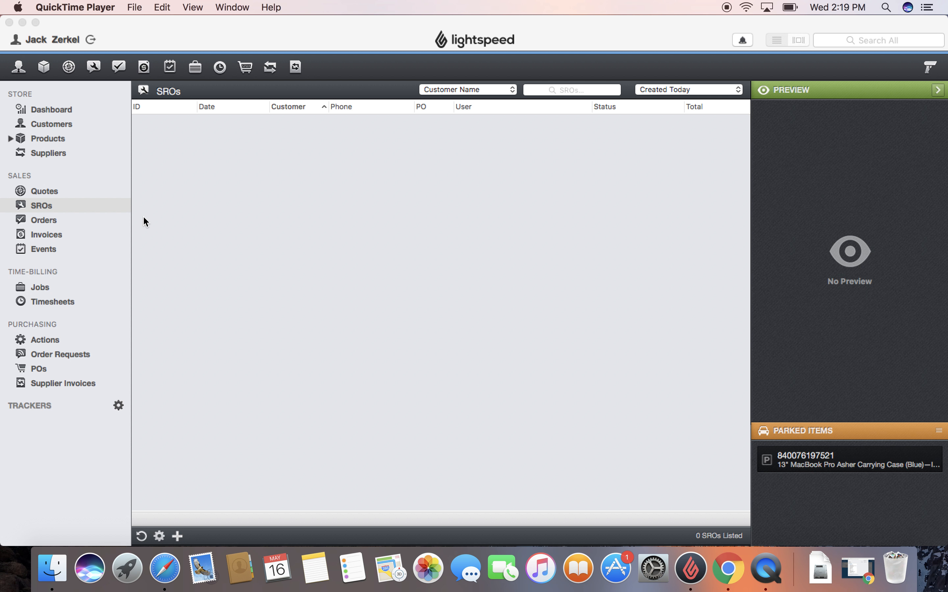
Open the partially received Apple purchase order from the POs list and display its receiving lines
left_click(36, 369)
left_click(35, 369)
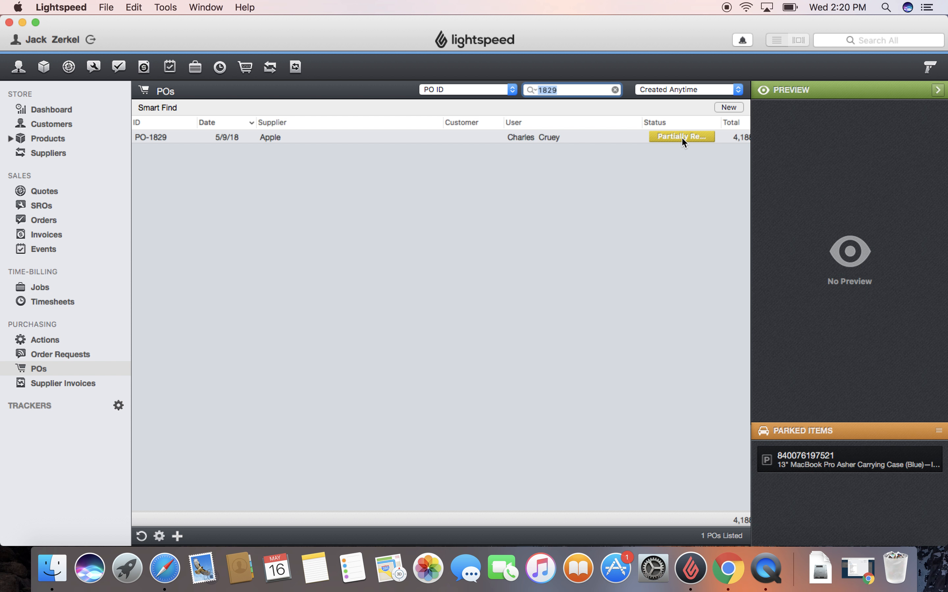
left_click(346, 139)
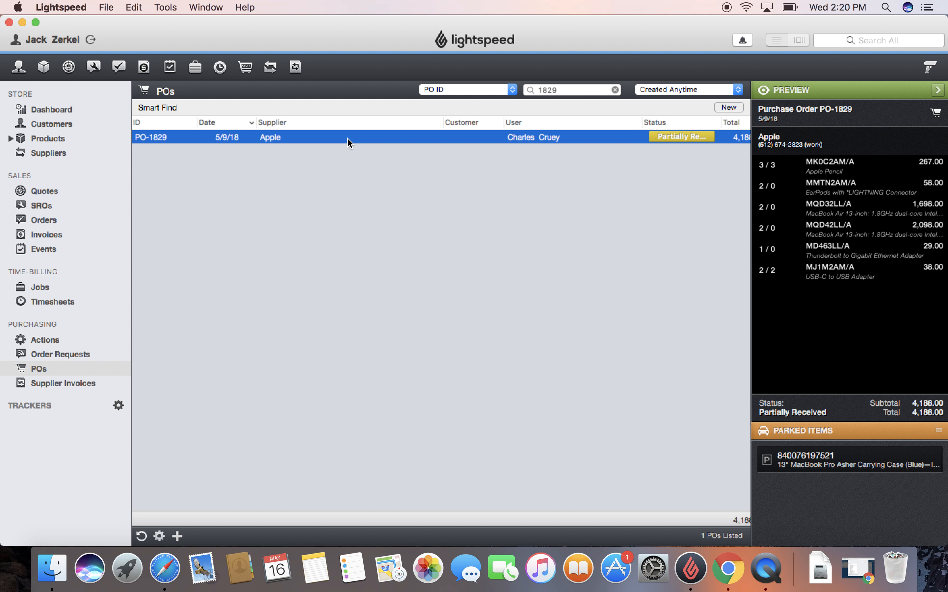
double_click(347, 138)
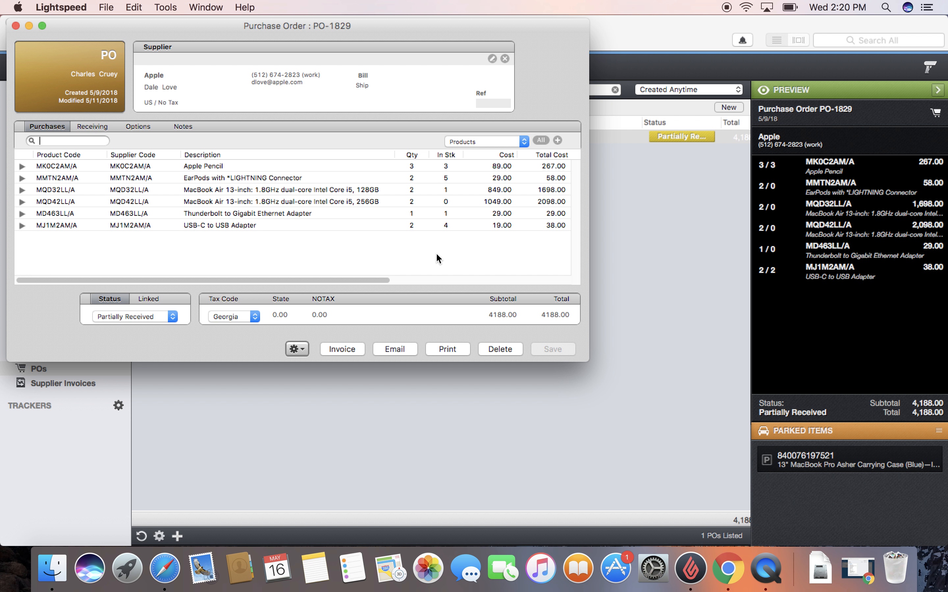
left_click(99, 127)
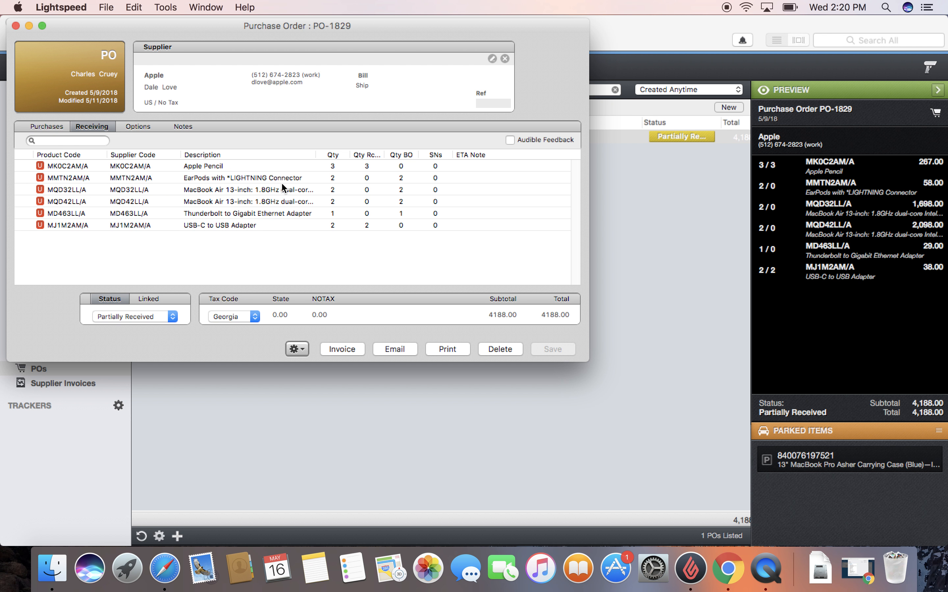
Set the received quantity of the EarPods with Lightning Connector to 2 and save the purchase order
double_click(367, 178)
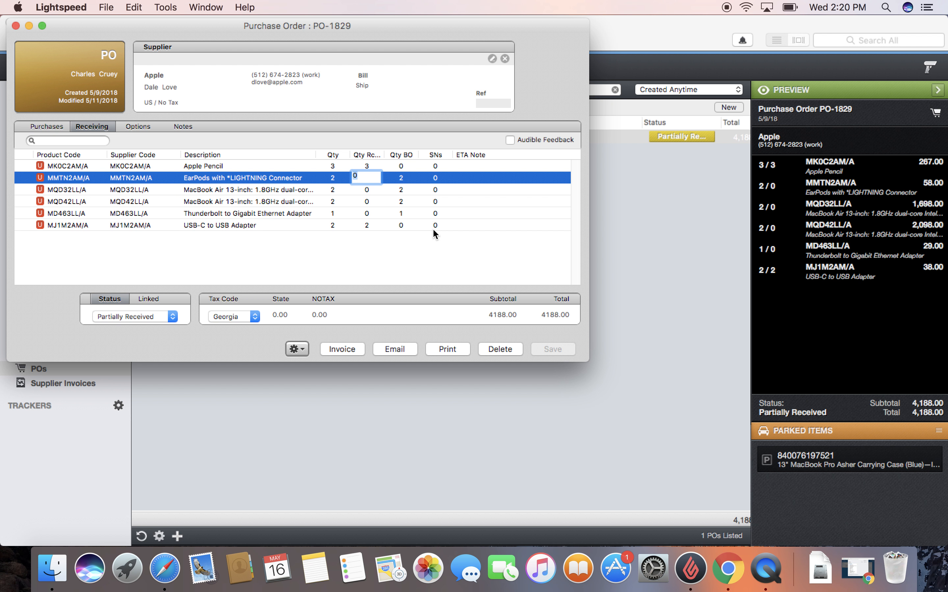
type("2")
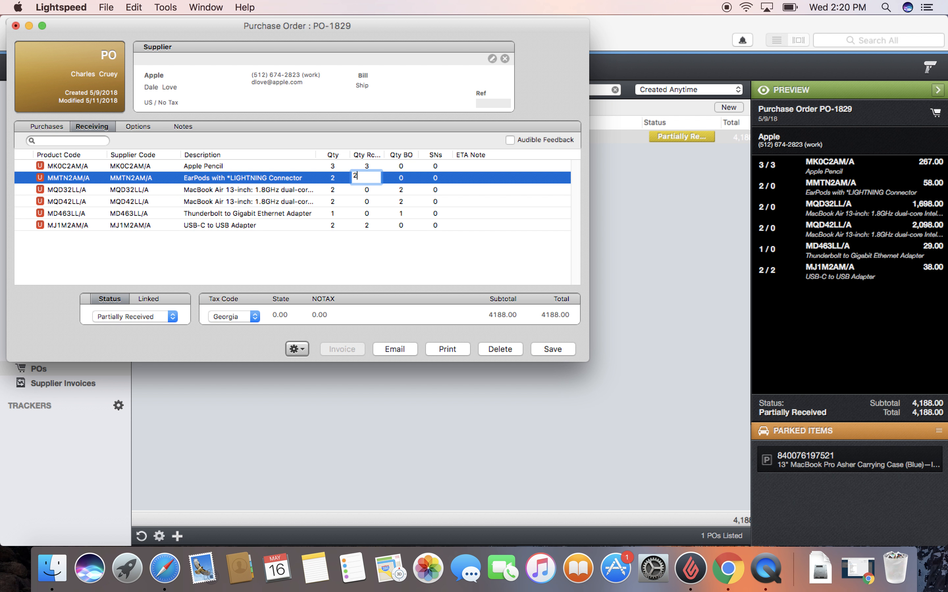
left_click(543, 259)
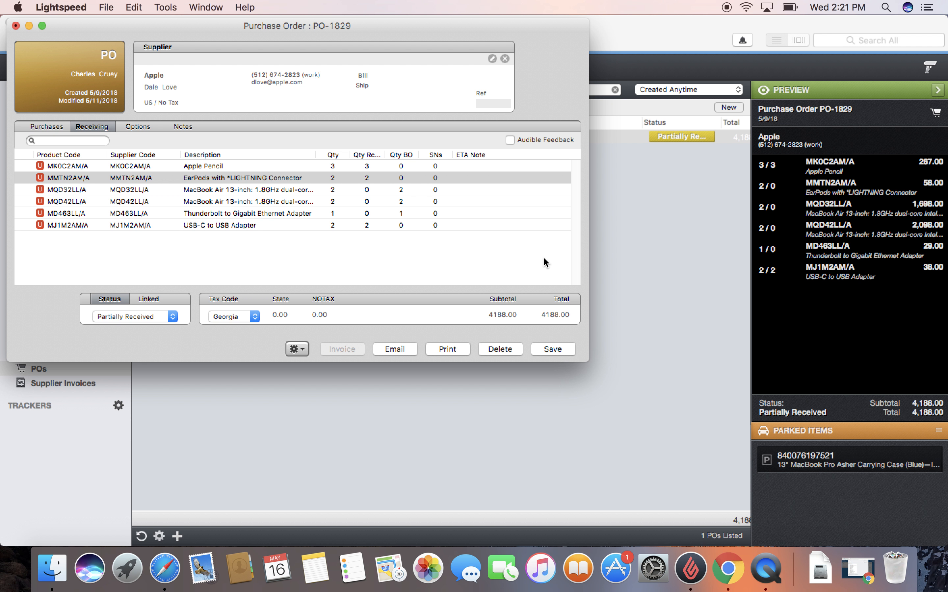
left_click(546, 350)
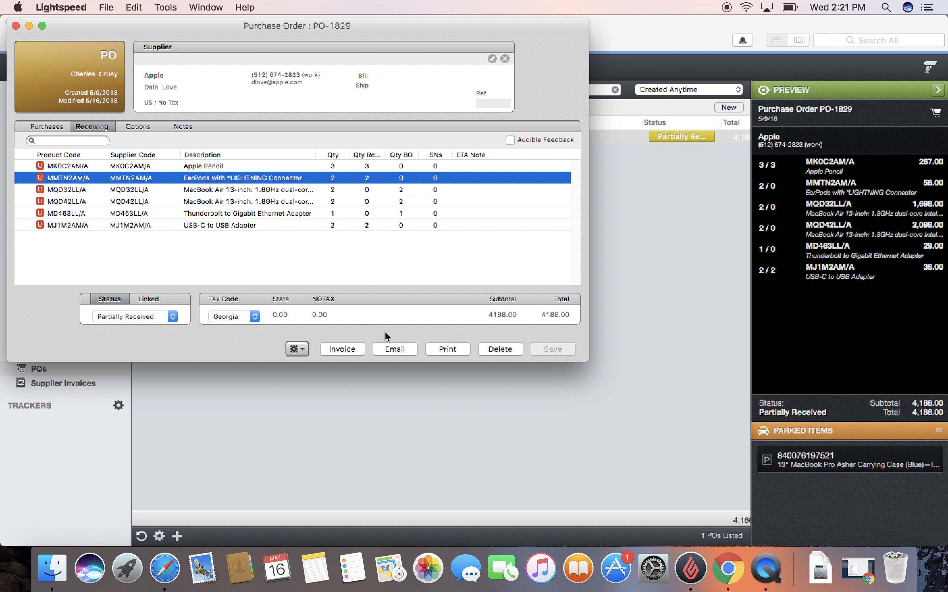
Create a supplier invoice from the purchase order and set its due date to 6/15/2018
left_click(335, 352)
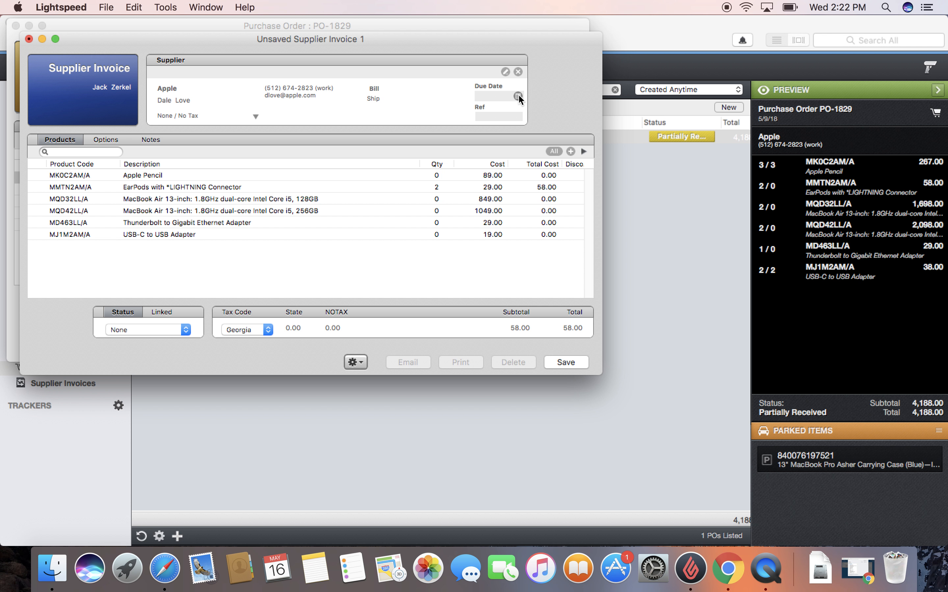
left_click(517, 96)
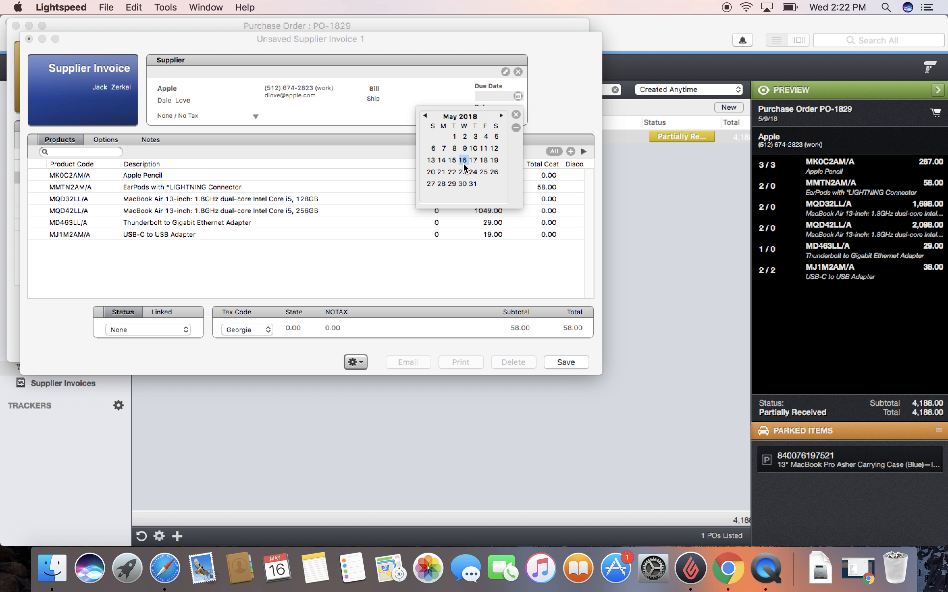
left_click(501, 115)
left_click(486, 159)
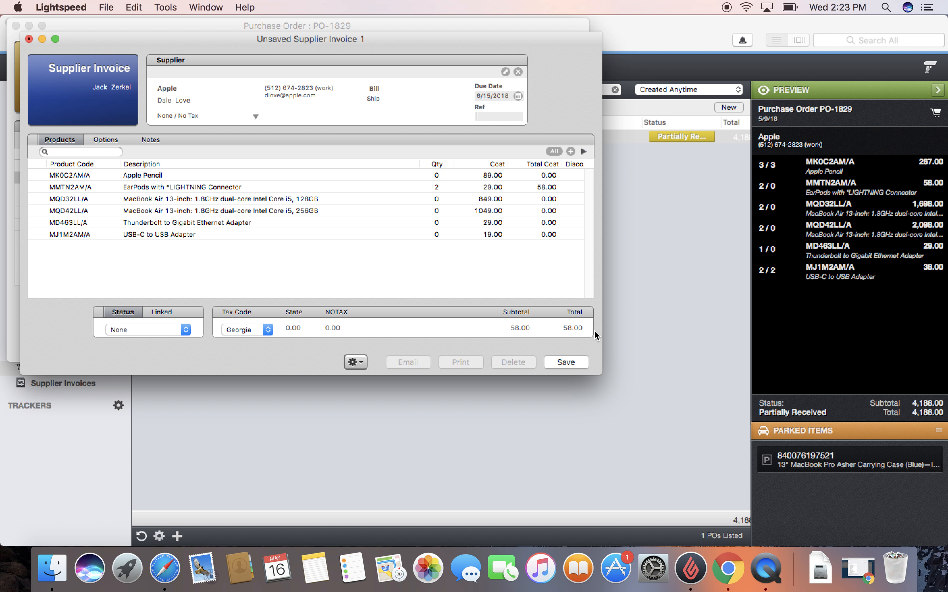
Fill in and clear the supplier invoice's reference number, and close the invoice without saving
type("1234567890")
left_click(517, 117)
key("BackSpace")
left_click(29, 39)
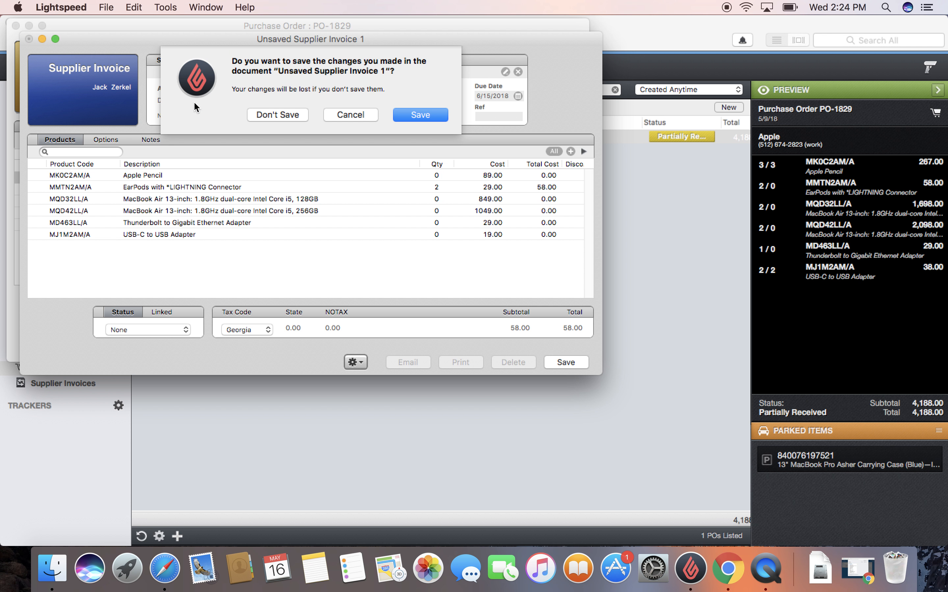
left_click(261, 114)
Set the received quantities to 0 for the EarPods and 1 for the MacBook Air MQD32LL/A
double_click(371, 177)
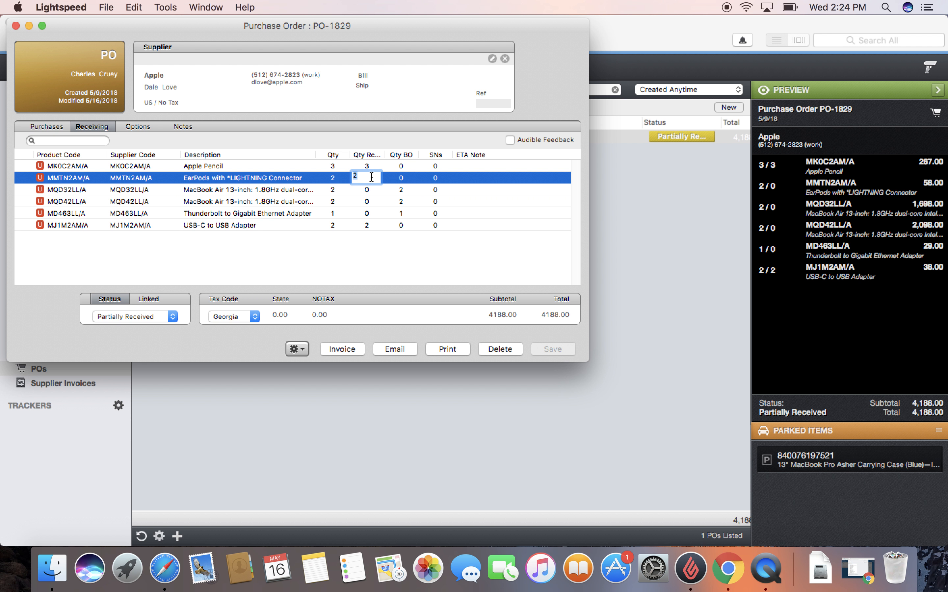
type("0")
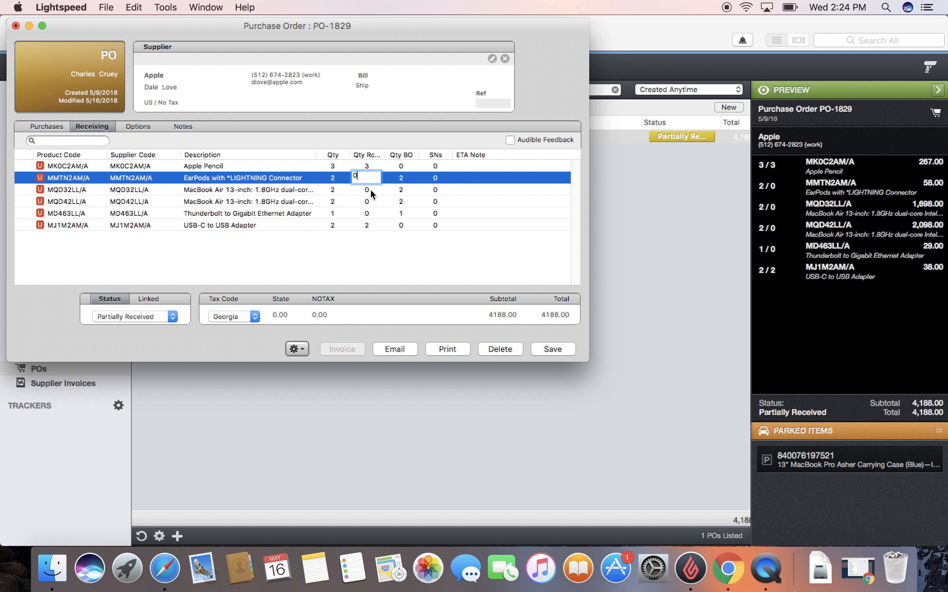
double_click(368, 189)
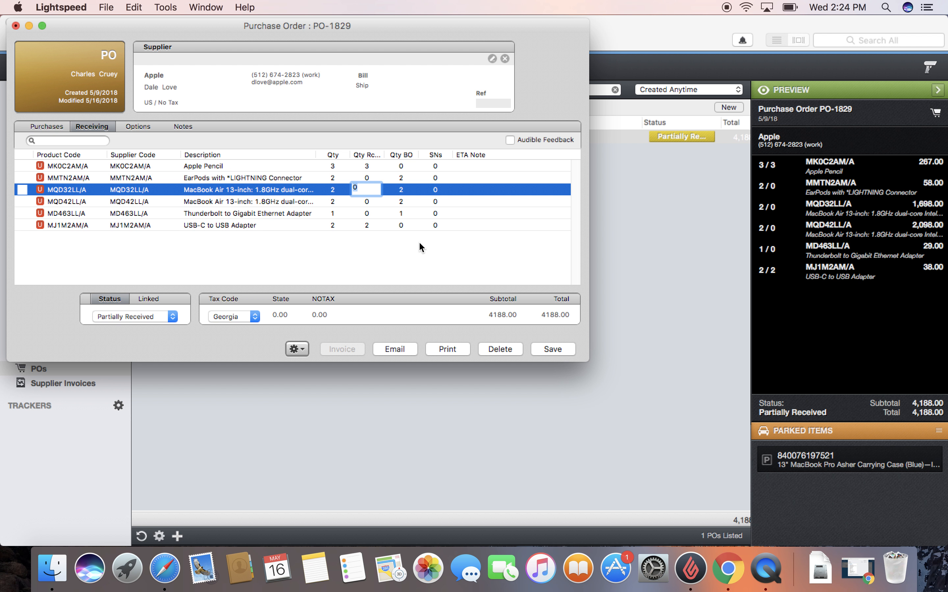
type("1")
key("Return")
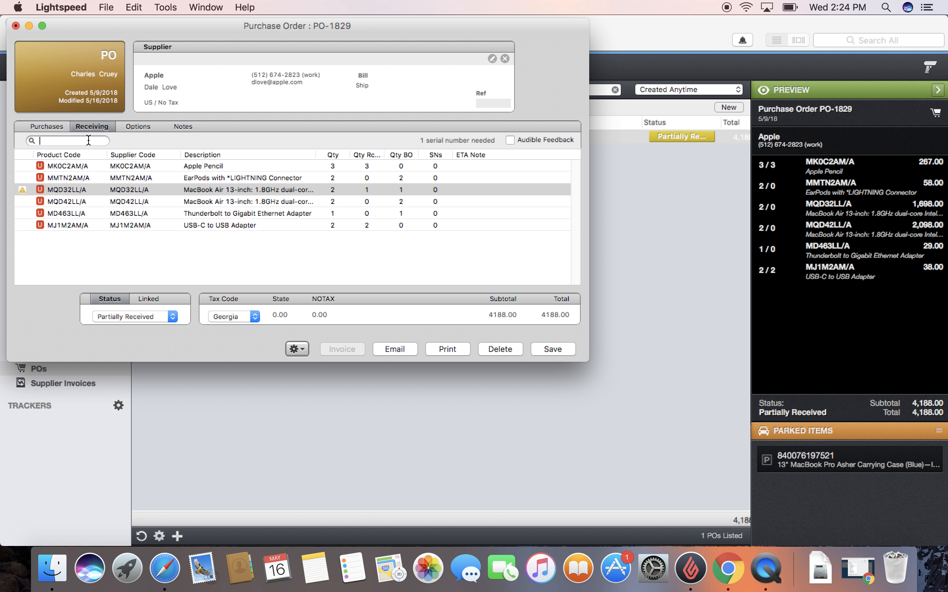
type("sc")
type("12345567890")
key("Return")
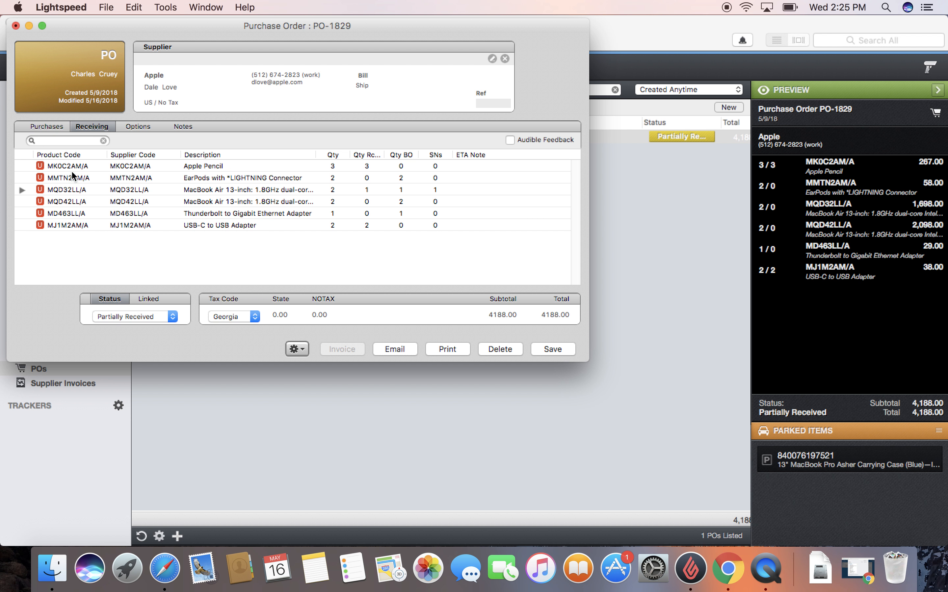
Expand the MacBook Air MQD32LL/A line and delete its serial number entry
left_click(22, 190)
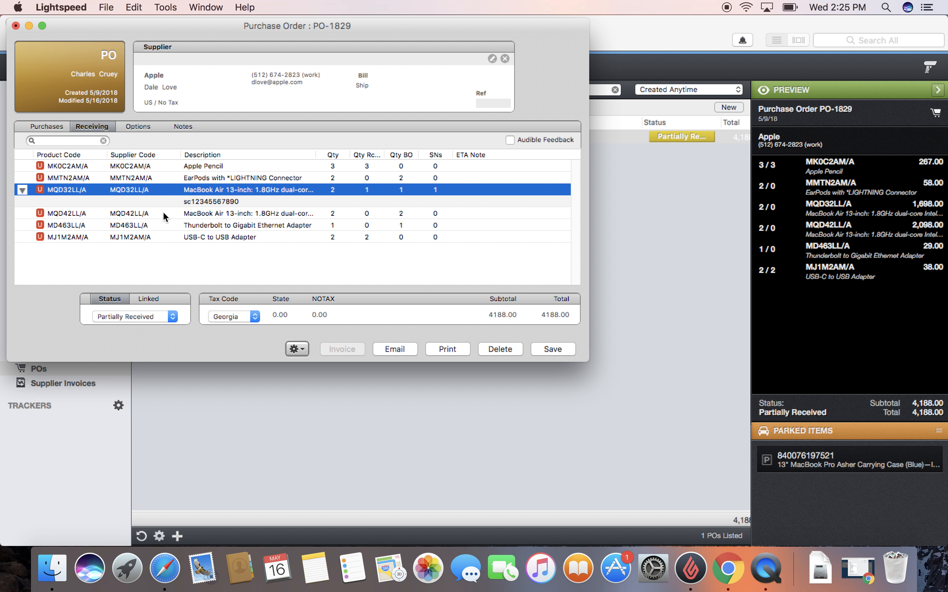
left_click(236, 201)
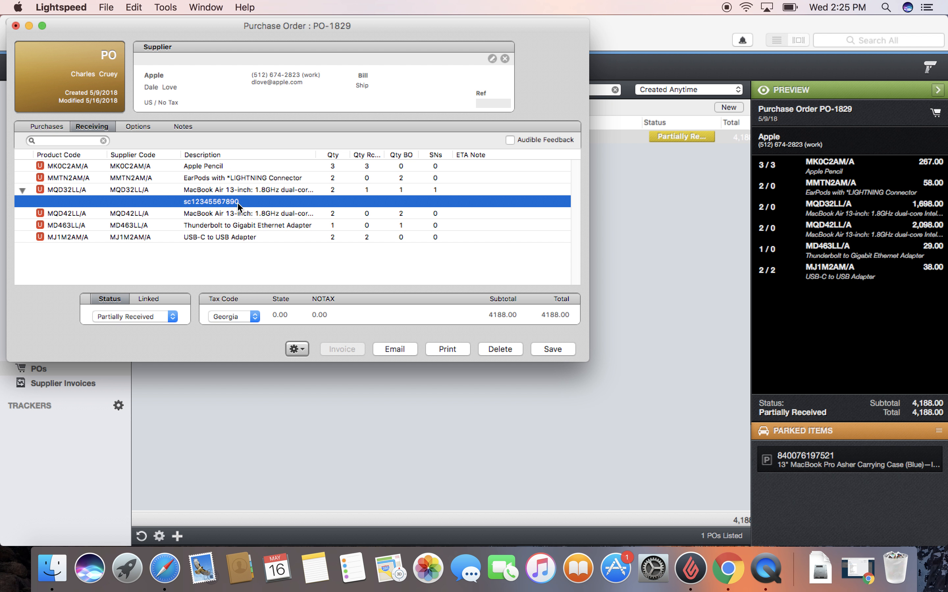
key("BackSpace")
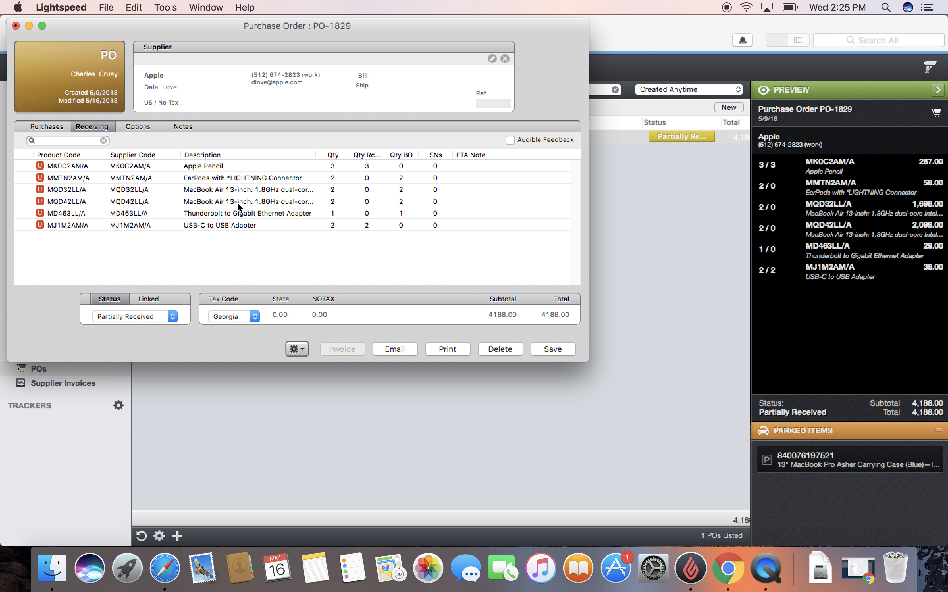
Set the received quantity of the MacBook Air MQD32LL/A to 2 and close the purchase order without saving
double_click(371, 192)
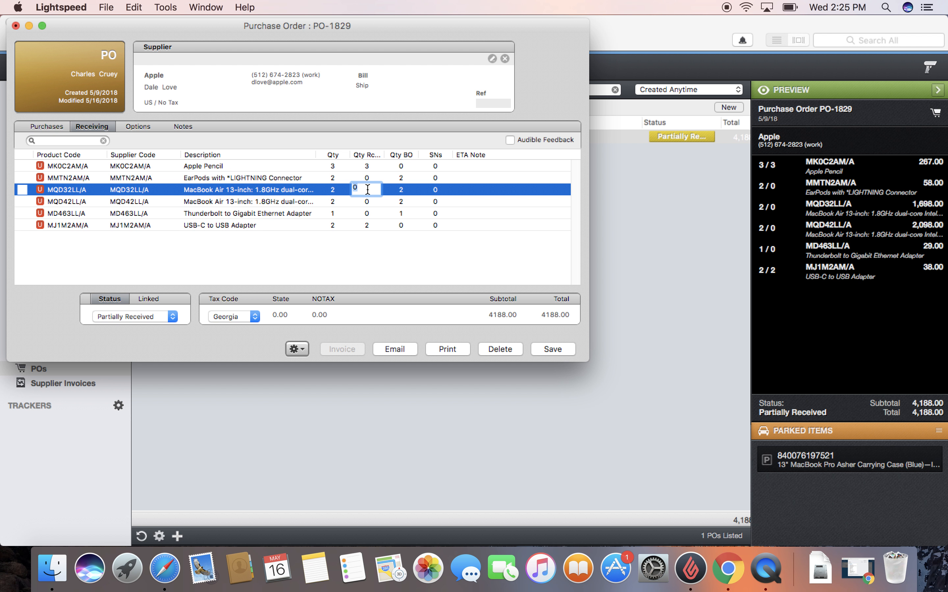
type("2")
key("Return")
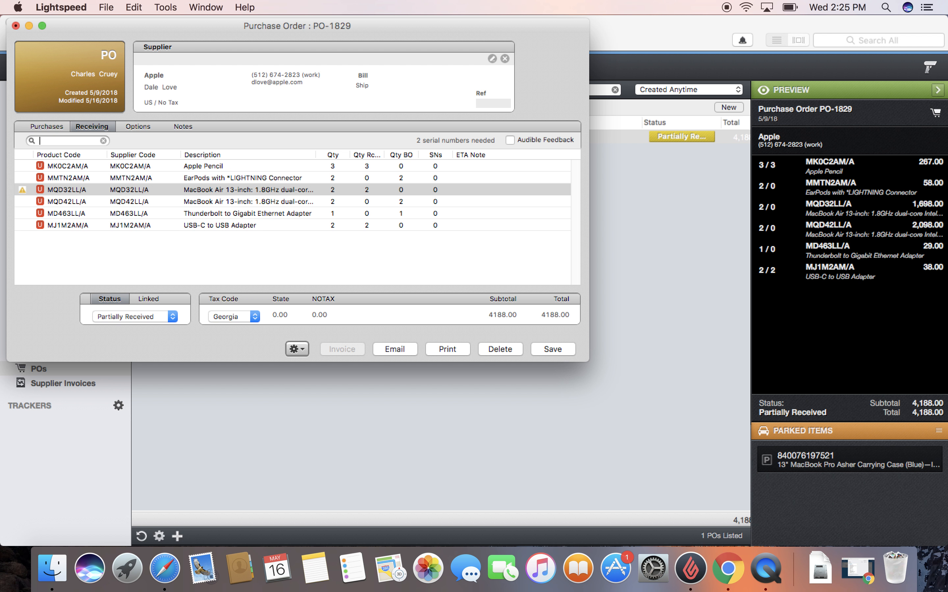
left_click(369, 189)
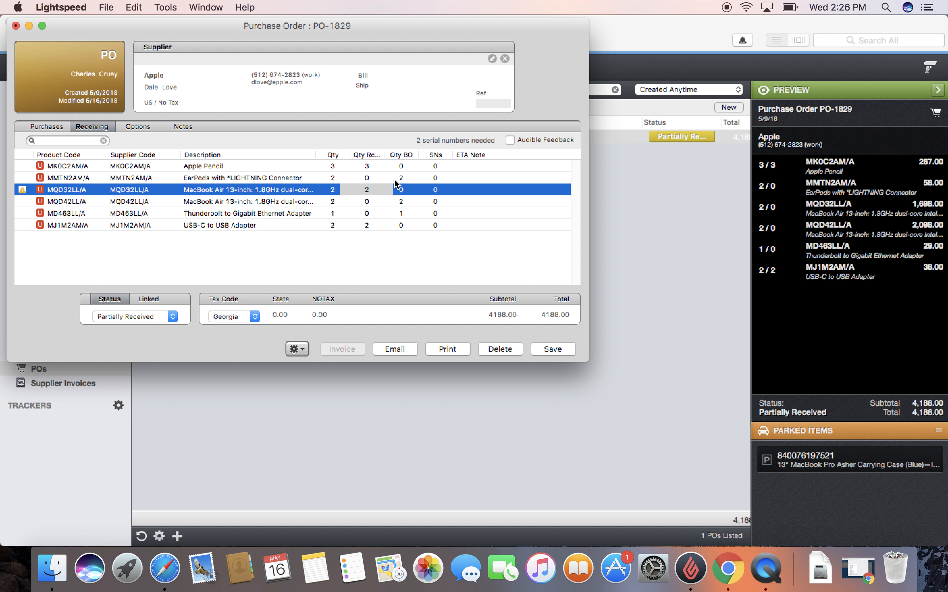
left_click(16, 25)
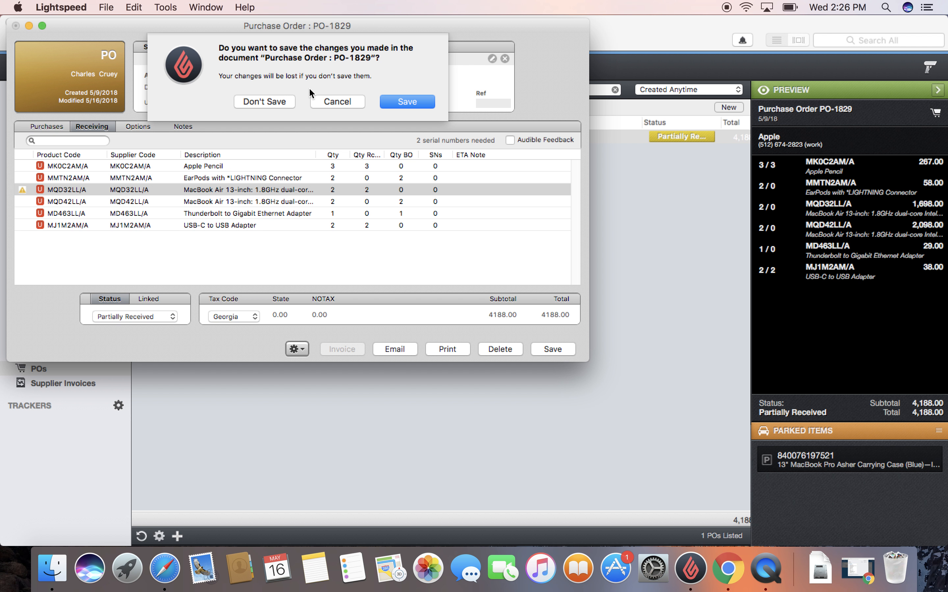
left_click(281, 100)
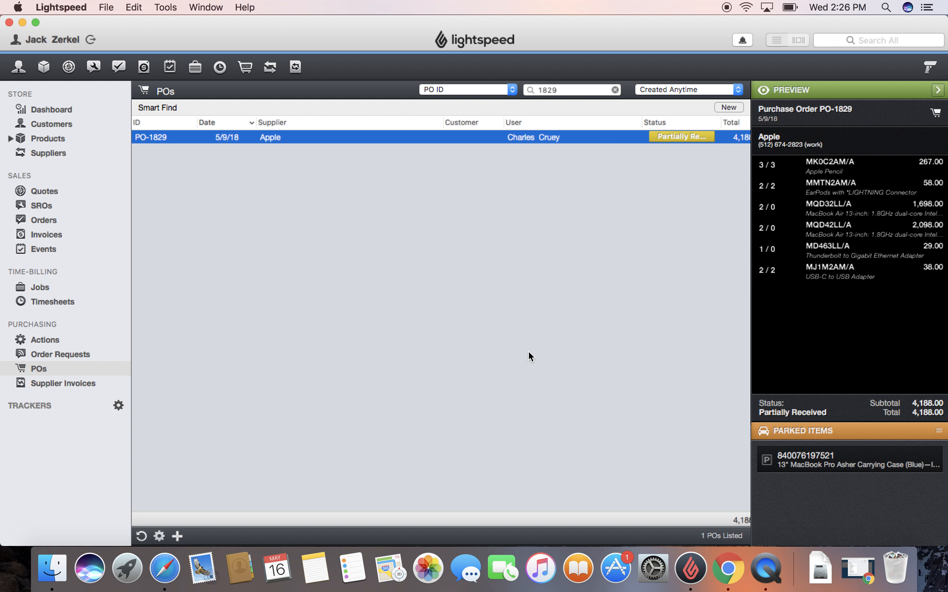
Reopen the Apple purchase order, set the EarPods' received quantity to 0 on its receiving lines, and save
double_click(454, 138)
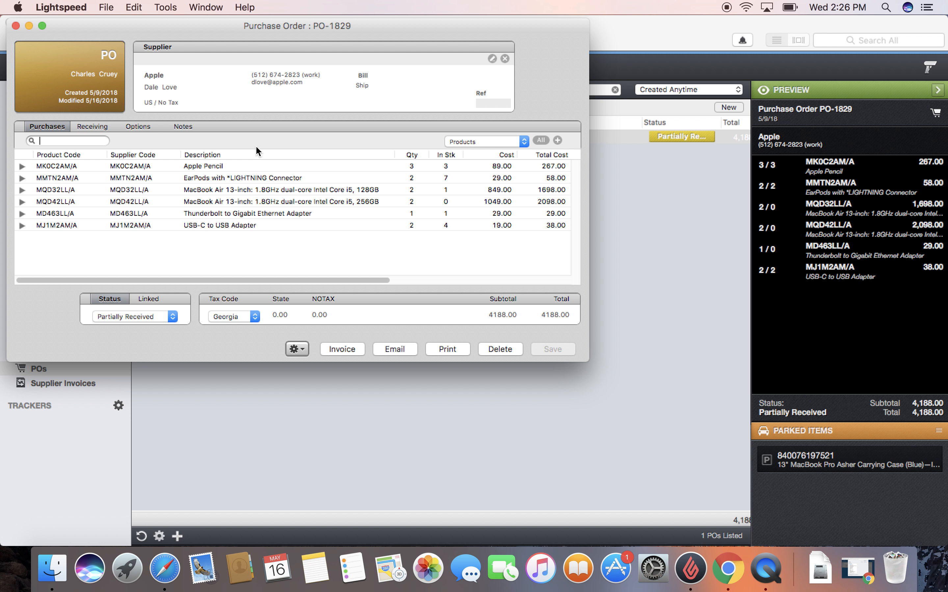
left_click(105, 129)
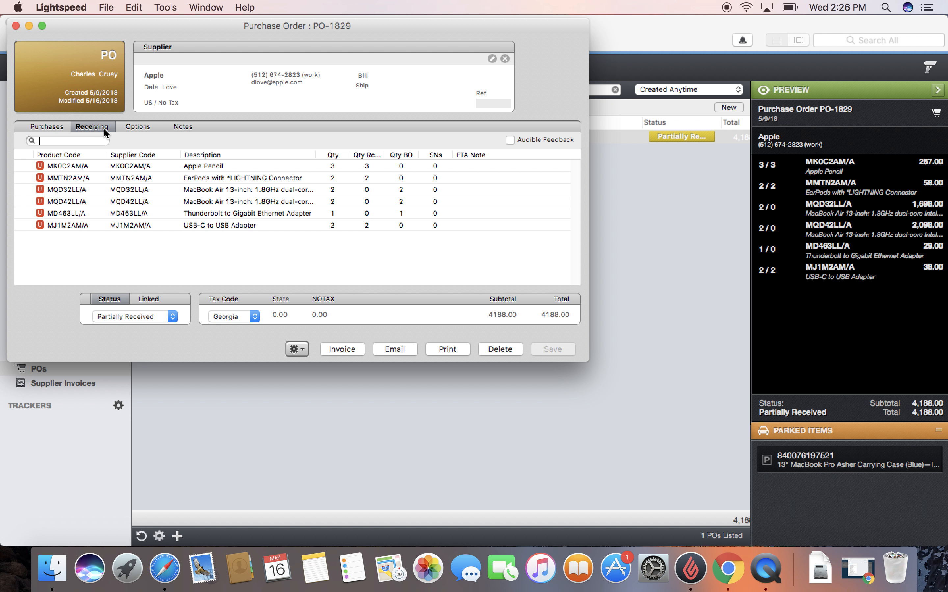
double_click(366, 176)
type("0")
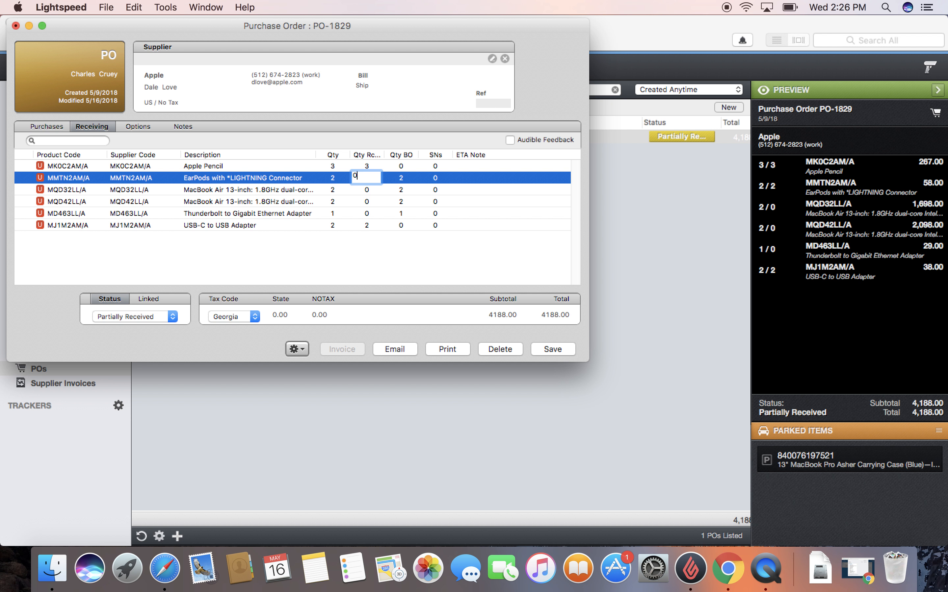
left_click(558, 350)
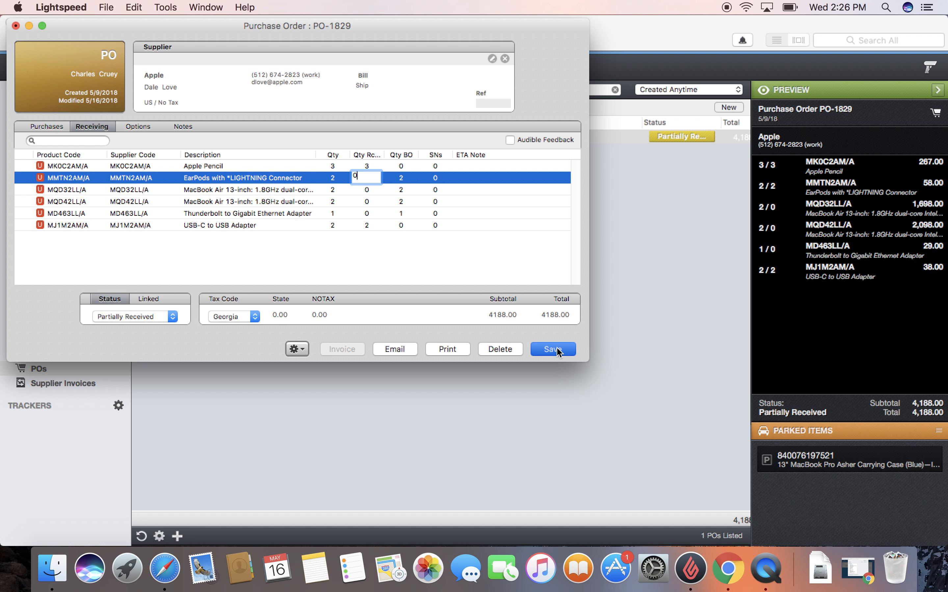
left_click(558, 350)
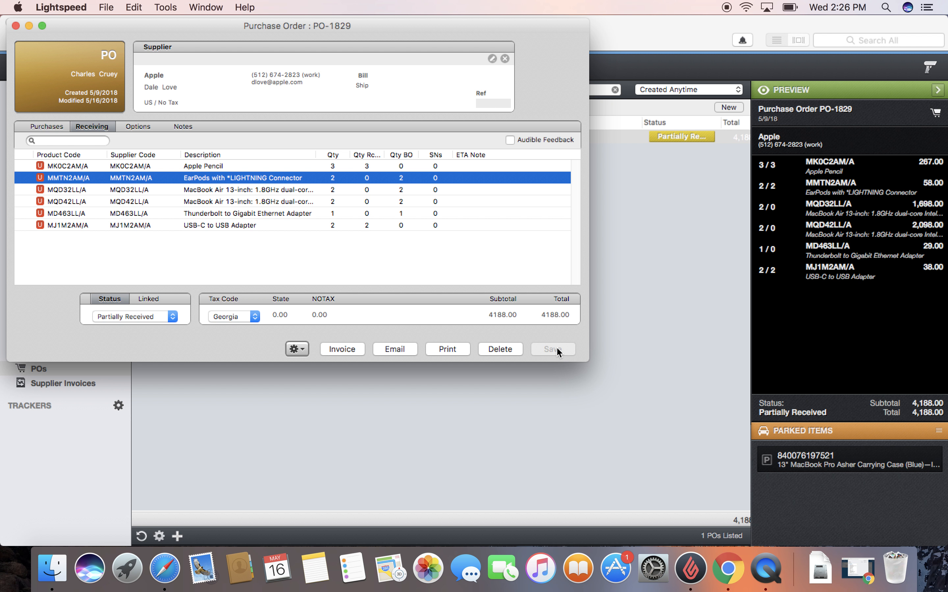